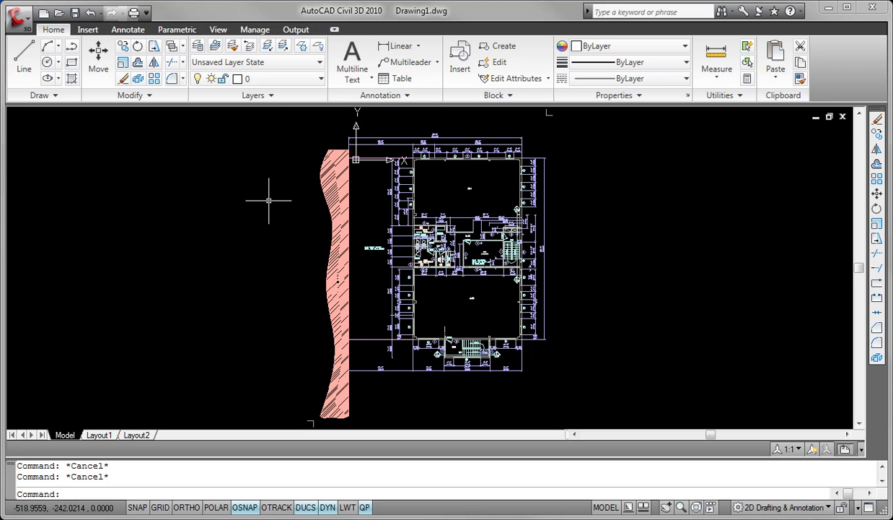
# Select the hatched xref to show its contextual tab, then deselect it and move to empty Drawing2.dwg.
pyautogui.click(336, 178)
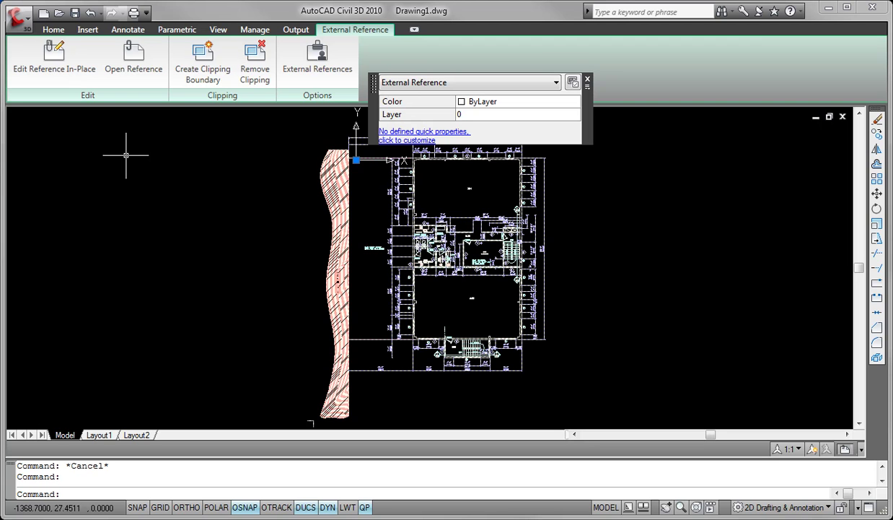
pyautogui.click(175, 231)
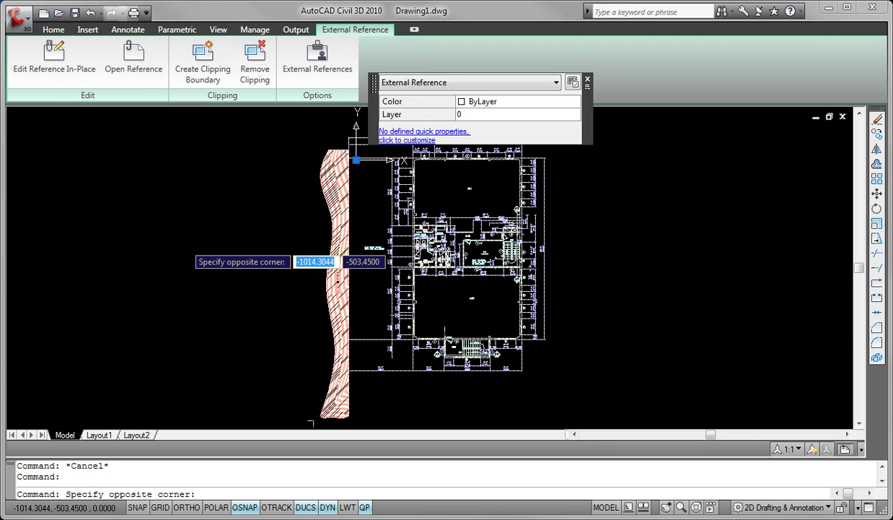
pyautogui.press('Escape')
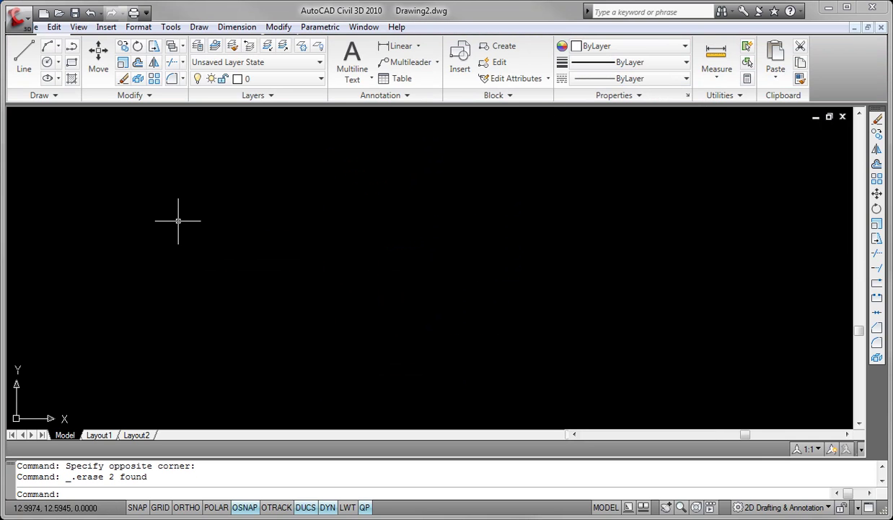
# Draw a rectangle with the REC command.
pyautogui.write('rec')
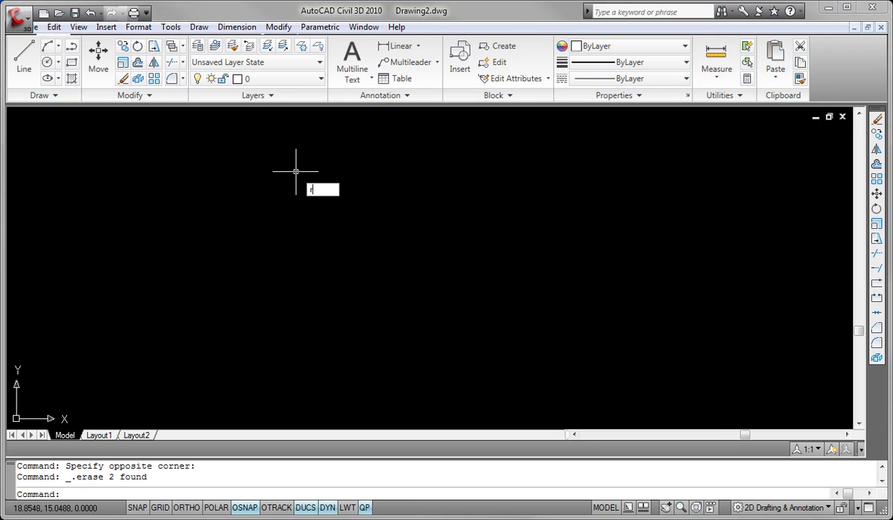
pyautogui.press('Return')
pyautogui.click(281, 271)
pyautogui.click(367, 316)
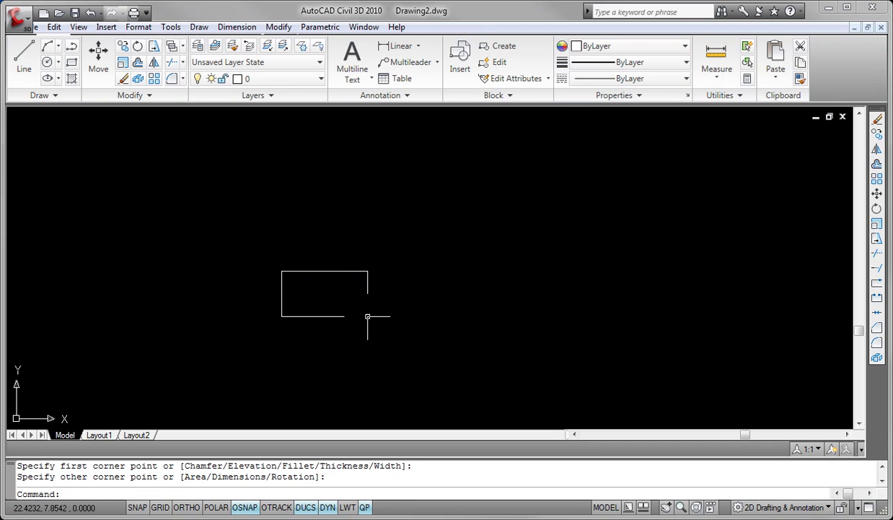
pyautogui.press('Escape')
pyautogui.press('Escape')
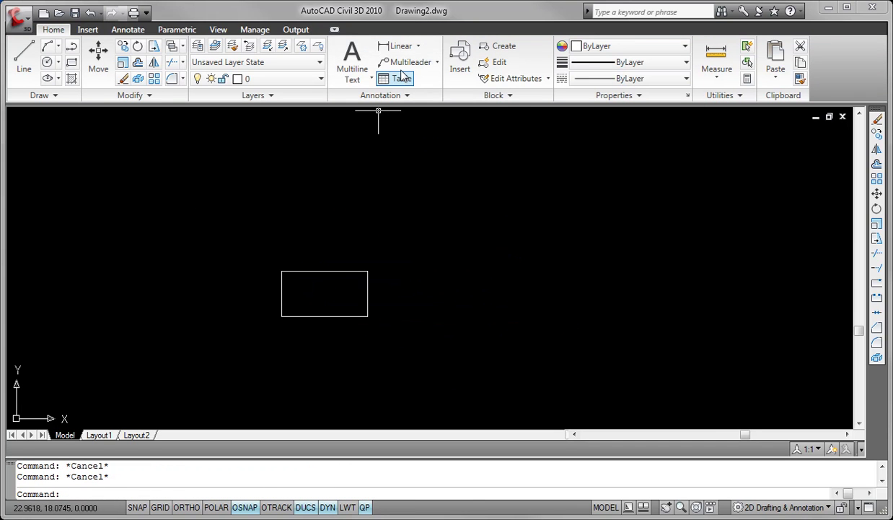
# Add a multileader reading 'Sample Text' with its arrowhead snapped Nearest to the rectangle's top edge.
pyautogui.click(403, 64)
pyautogui.write('nea')
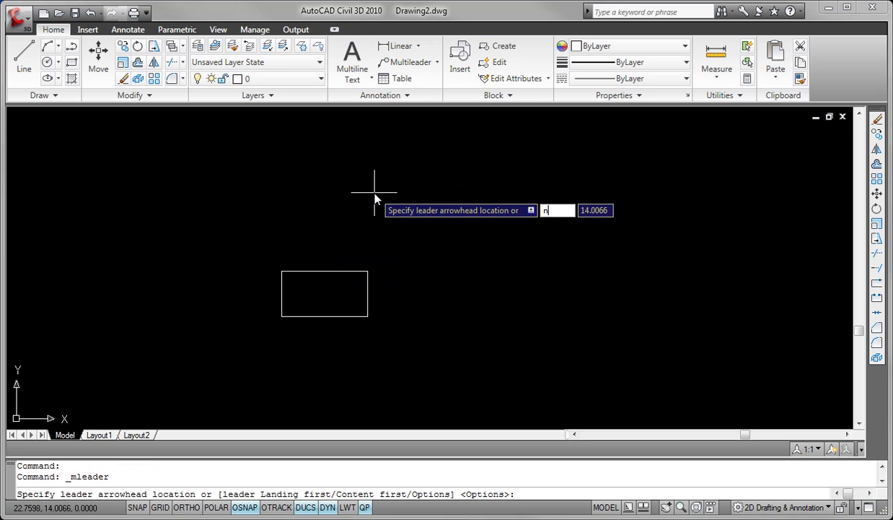
pyautogui.press('Return')
pyautogui.click(300, 271)
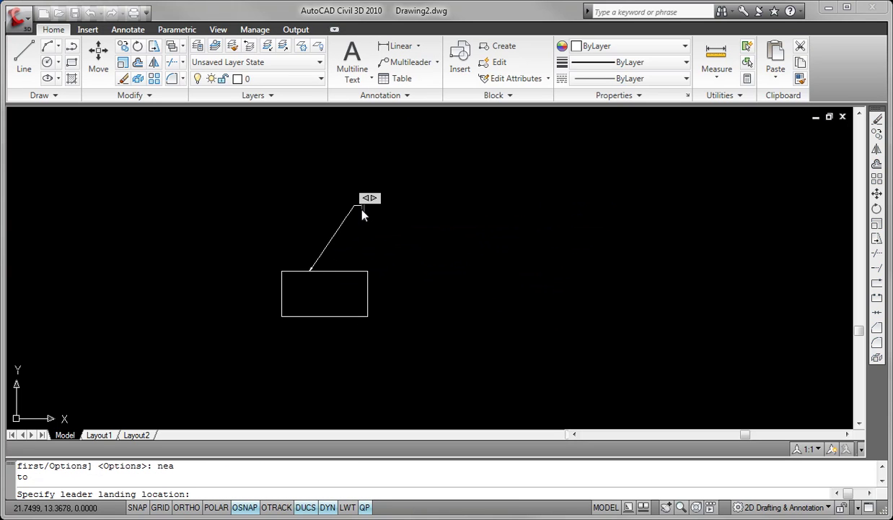
pyautogui.click(362, 209)
pyautogui.write('Sample Tex')
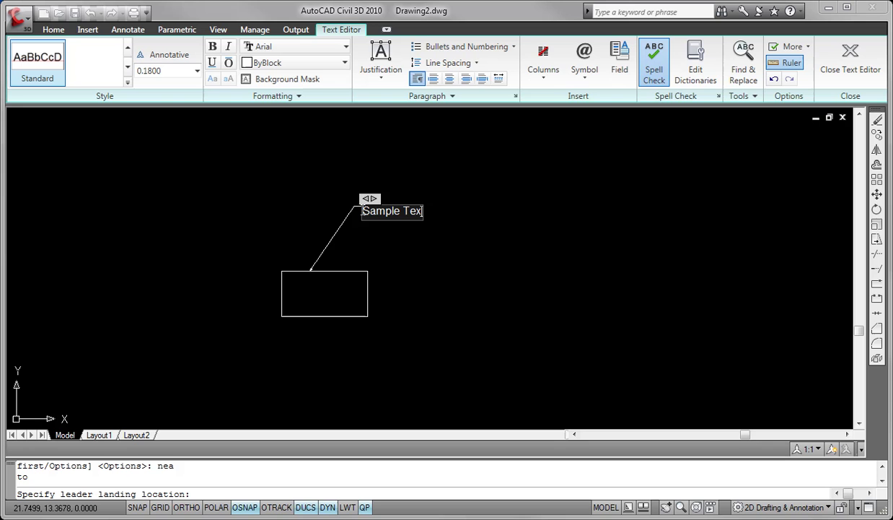
pyautogui.write('t')
pyautogui.press('Return')
pyautogui.press('BackSpace')
pyautogui.click(472, 210)
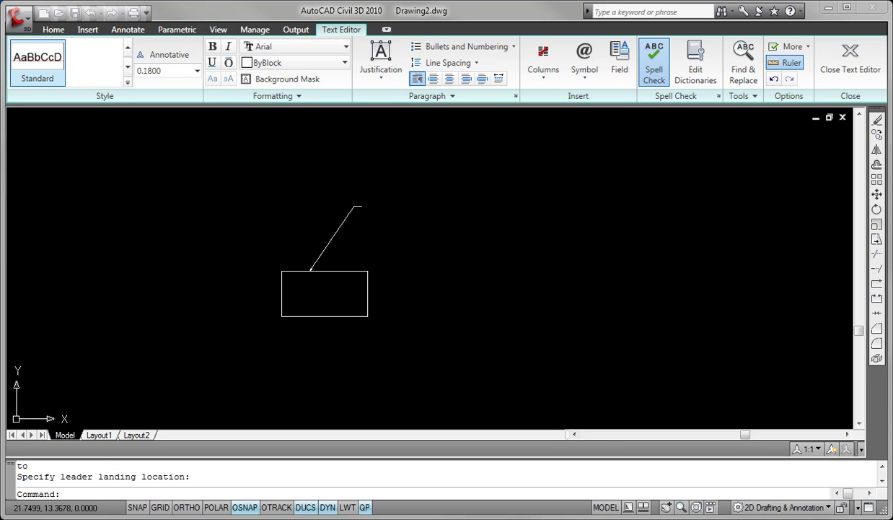
pyautogui.press('Escape')
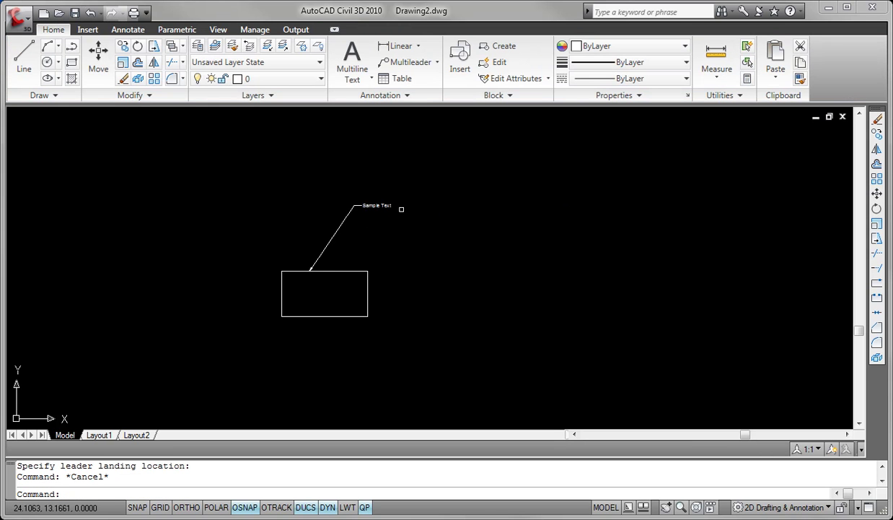
# Select the new multileader to inspect it, then deselect it.
pyautogui.click(351, 211)
pyautogui.click(351, 210)
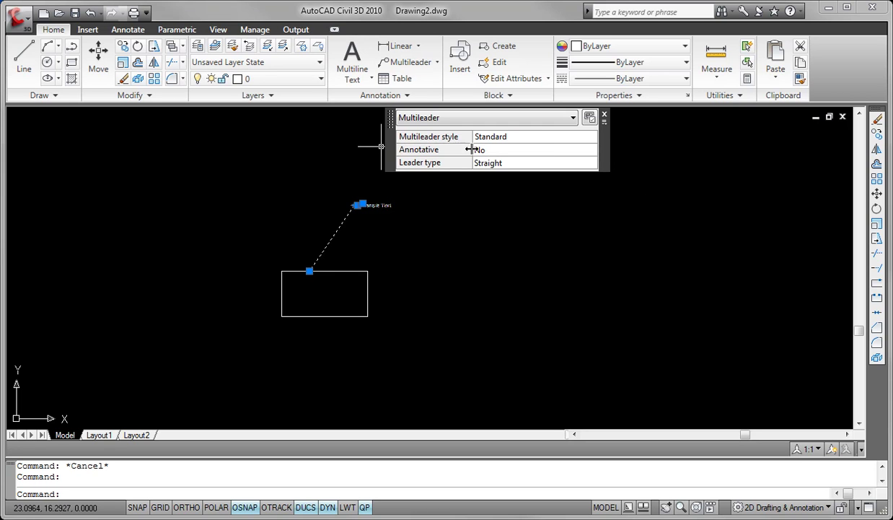
pyautogui.press('Escape')
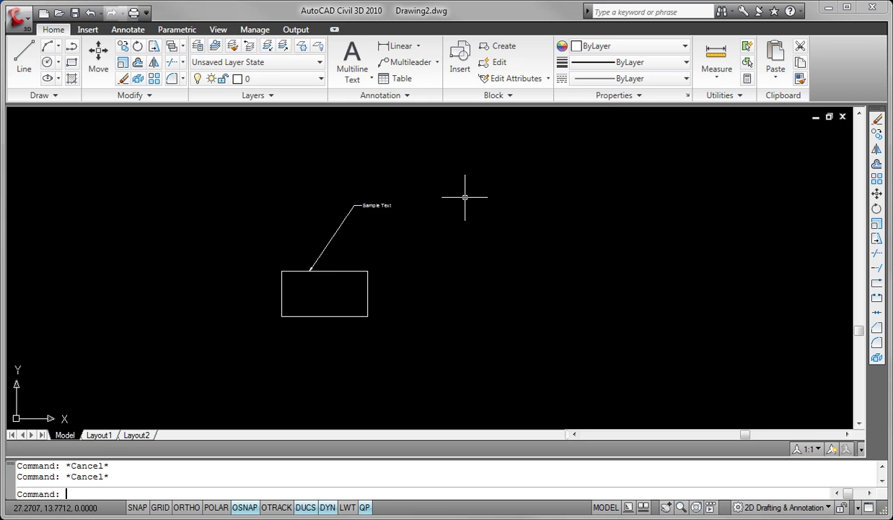
# Open the CUI editor and expand Partial Customization Files > CUSTOM > Ribbon > Tabs to show the Multileader tab.
pyautogui.write('cui')
pyautogui.press('Return')
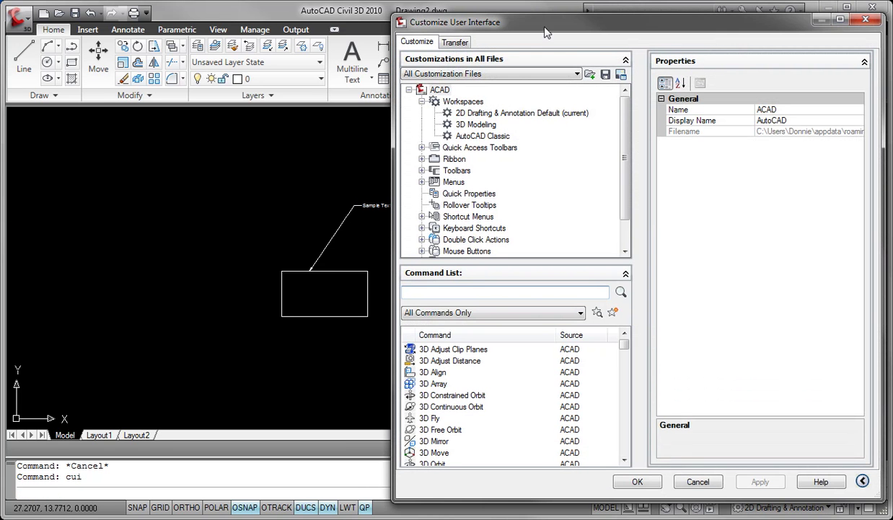
pyautogui.moveTo(505, 16); pyautogui.dragTo(510, 19)
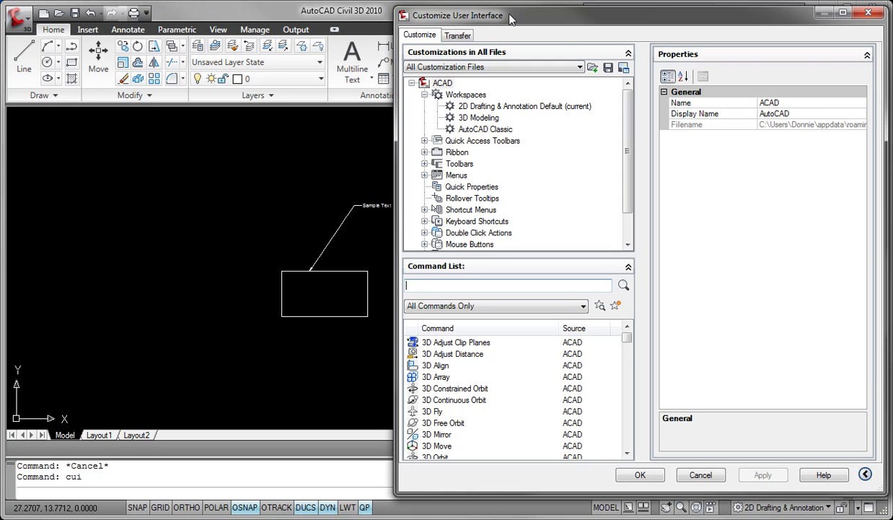
pyautogui.scroll(-1, 606, 142)
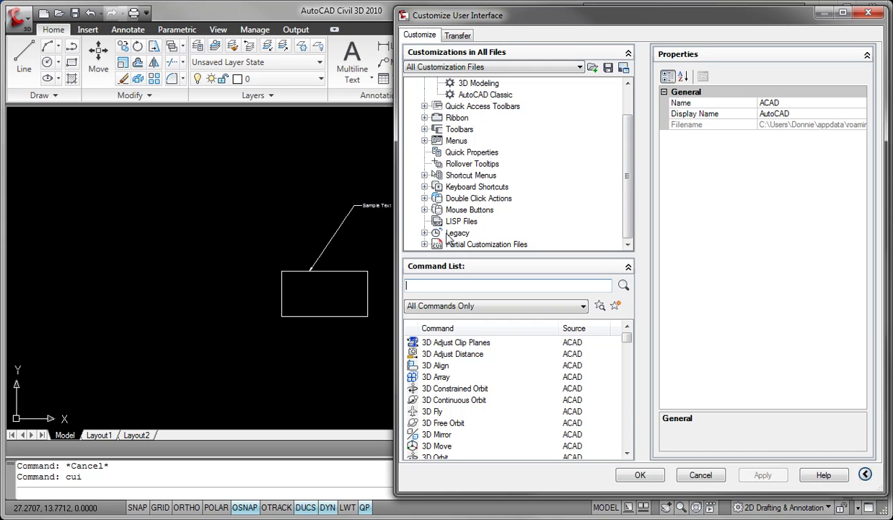
pyautogui.click(424, 244)
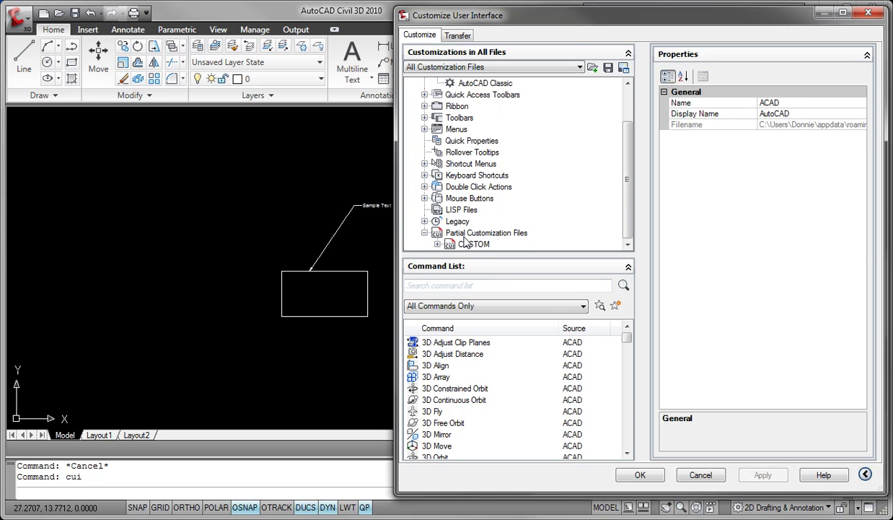
pyautogui.click(469, 243)
pyautogui.click(437, 244)
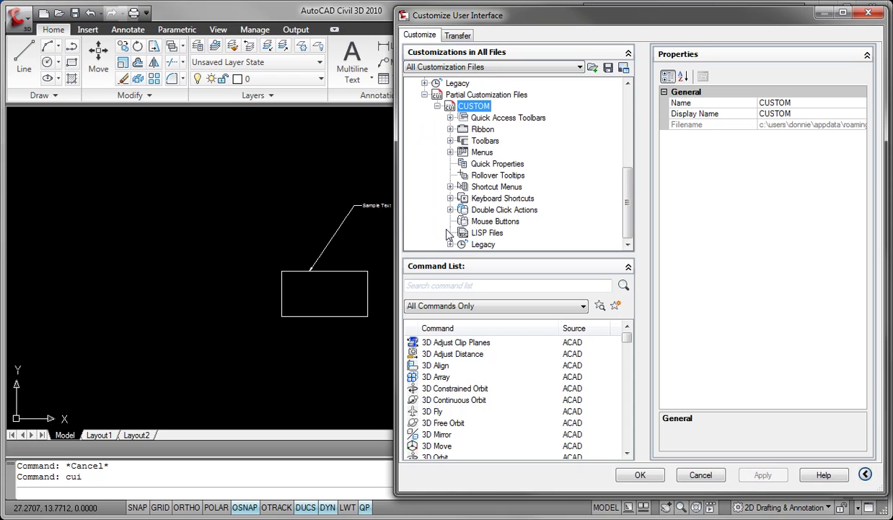
pyautogui.click(450, 129)
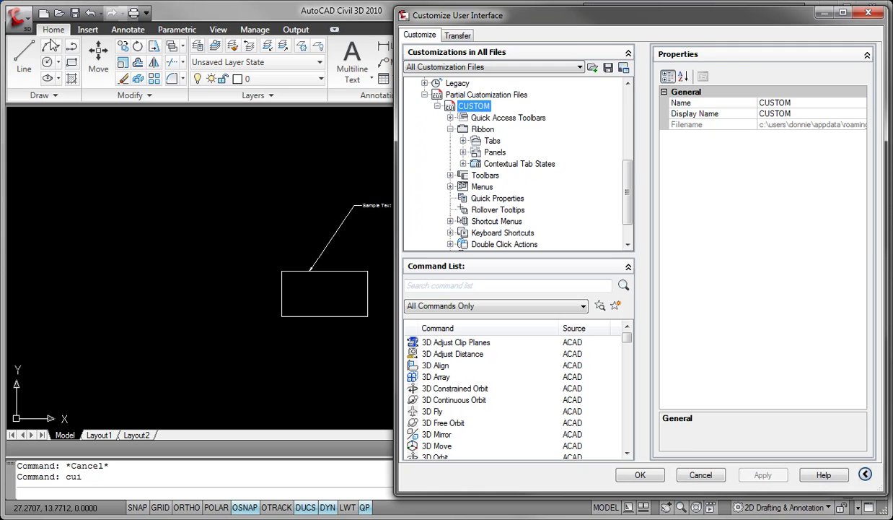
pyautogui.click(463, 141)
# Expand the CUSTOM ribbon Panels and look at the tab and panel options without adding anything.
pyautogui.click(464, 164)
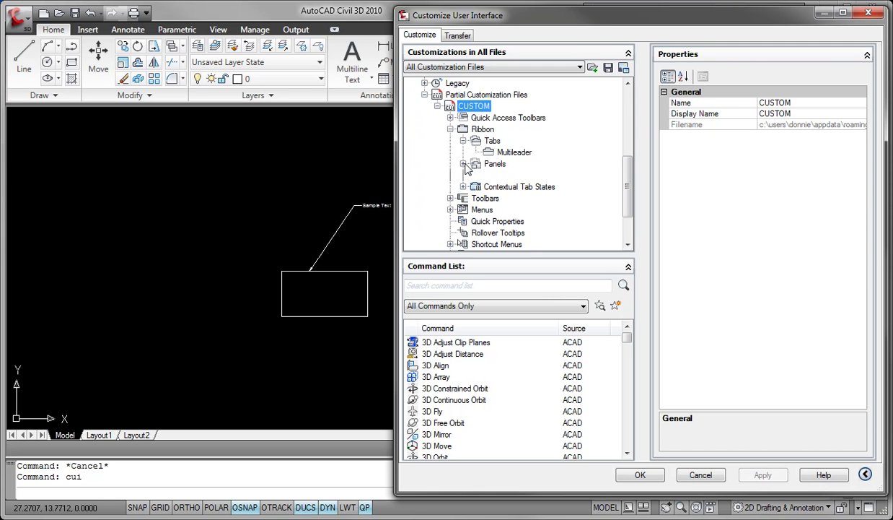
pyautogui.click(505, 153)
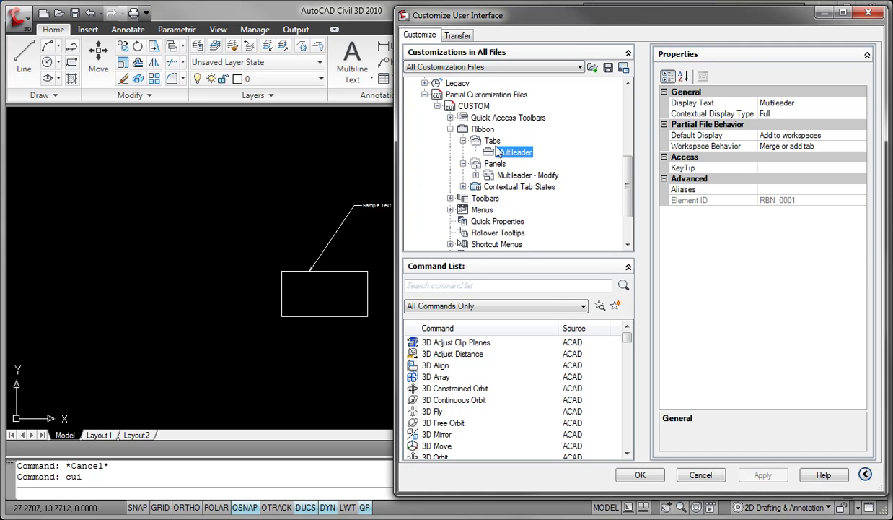
pyautogui.rightClick(509, 143)
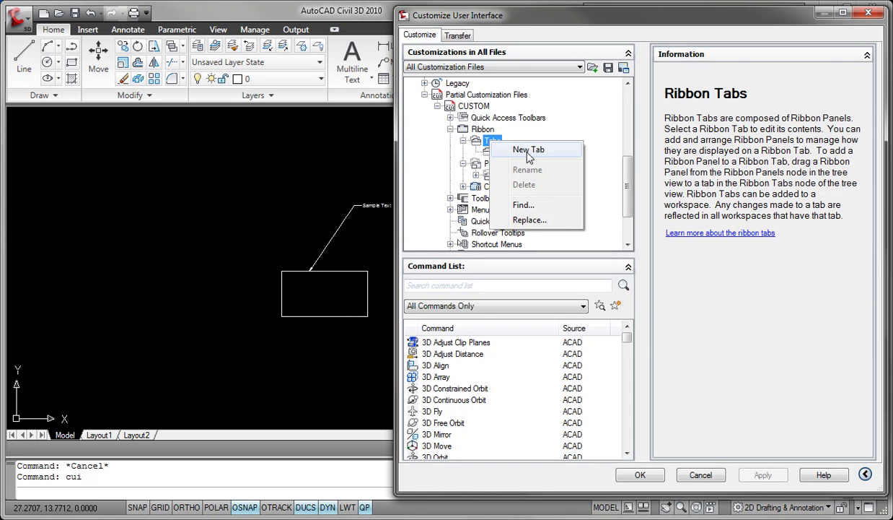
pyautogui.click(510, 152)
pyautogui.click(491, 164)
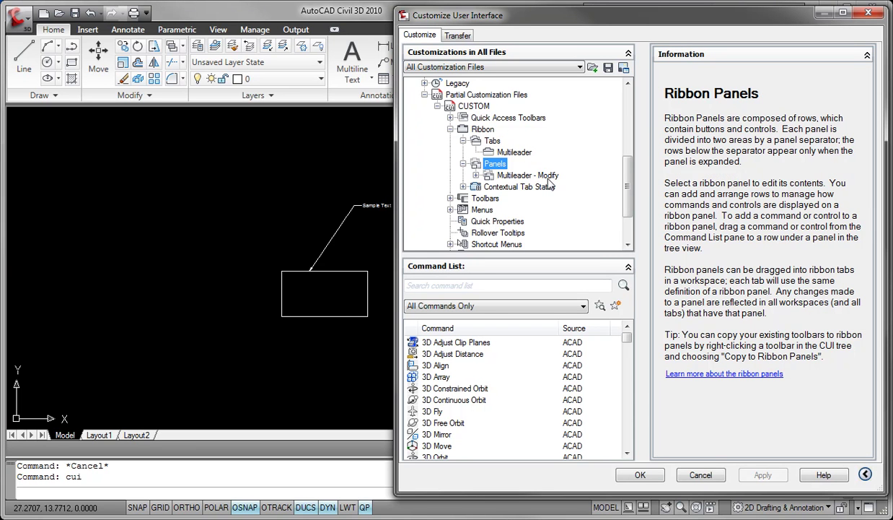
pyautogui.rightClick(496, 168)
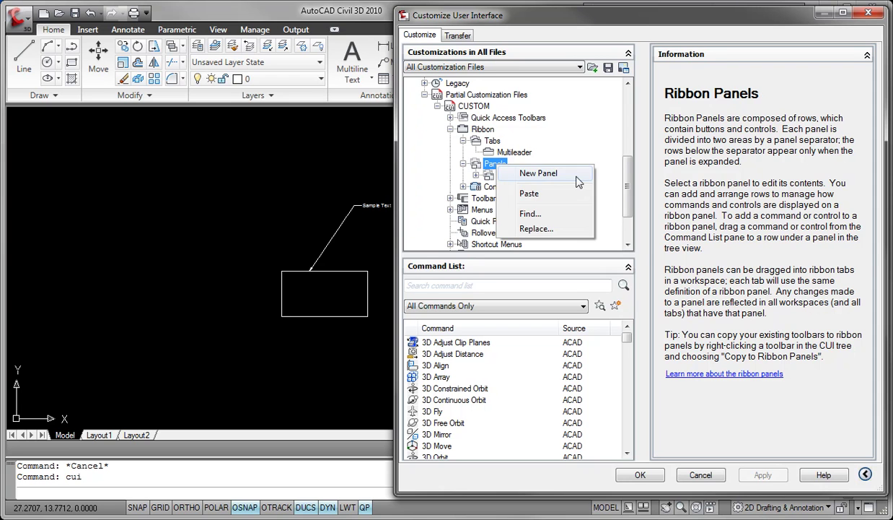
pyautogui.press('Escape')
# Expand the Multileader - Modify panel's Row 1, showing Add Leader, Remove Leader and Align.
pyautogui.click(489, 175)
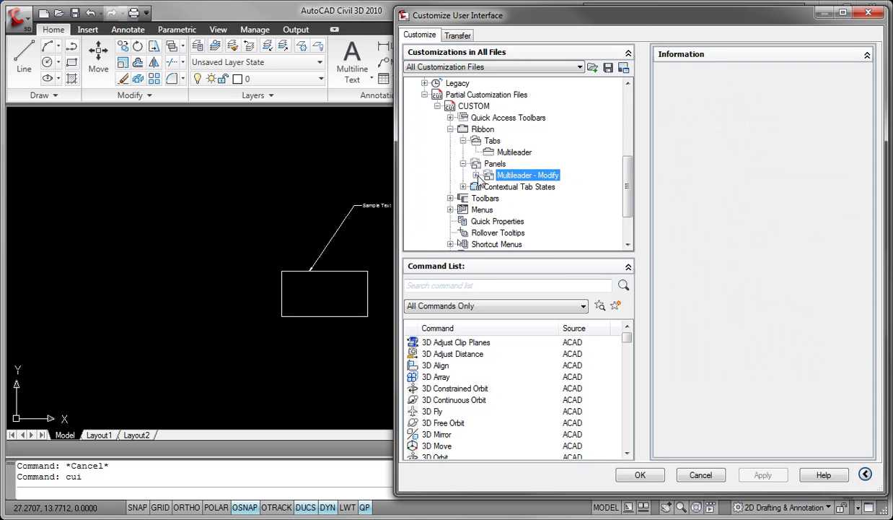
pyautogui.click(477, 175)
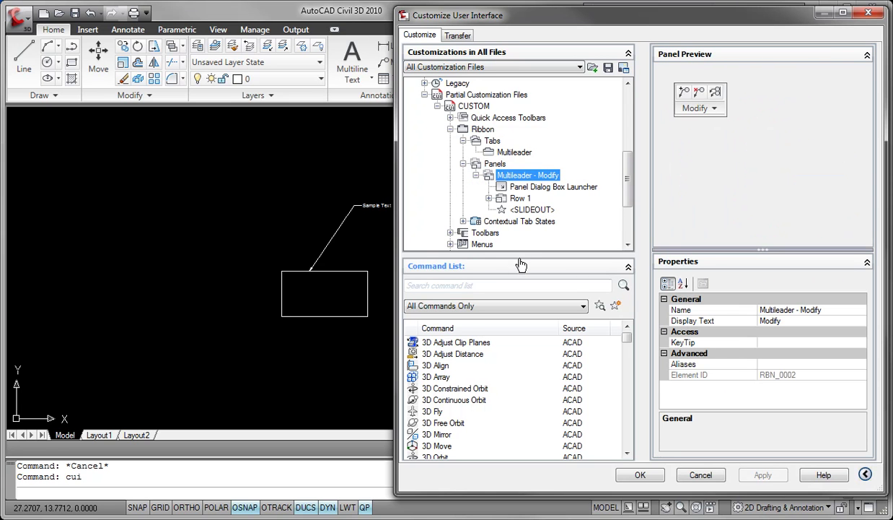
pyautogui.click(489, 198)
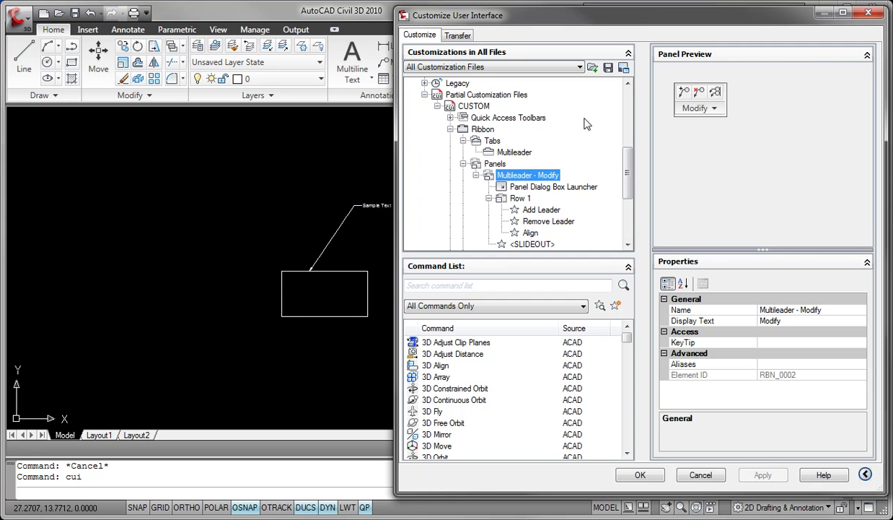
pyautogui.moveTo(625, 168); pyautogui.dragTo(625, 109)
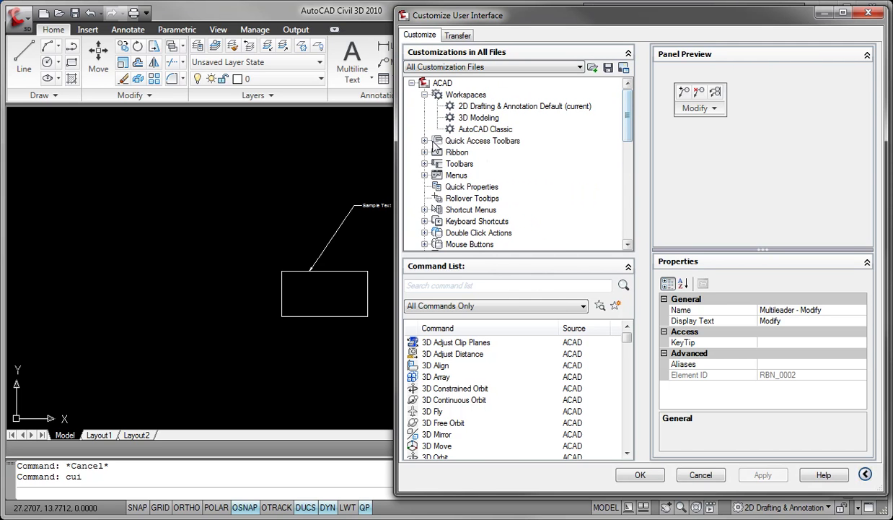
# Copy the Collect command from the ACAD Home 2D - Annotation ribbon panel.
pyautogui.click(425, 153)
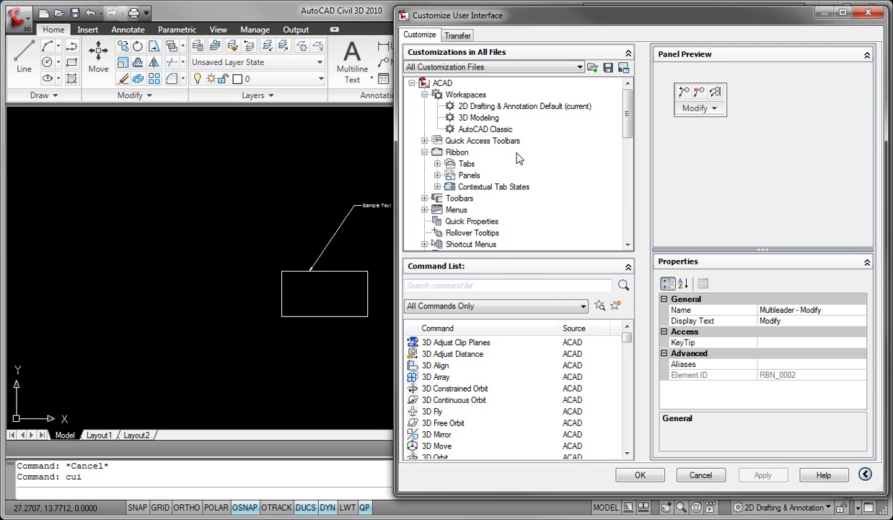
pyautogui.click(437, 176)
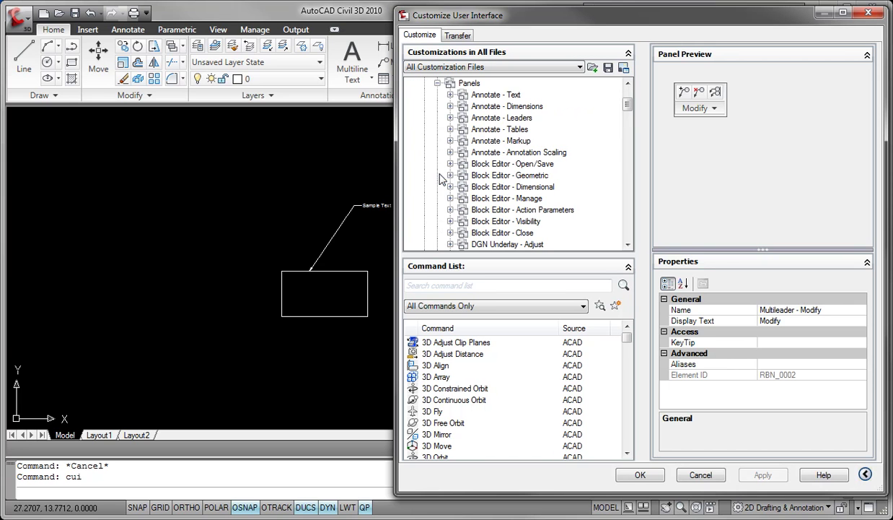
pyautogui.moveTo(628, 104); pyautogui.dragTo(628, 132)
pyautogui.click(459, 165)
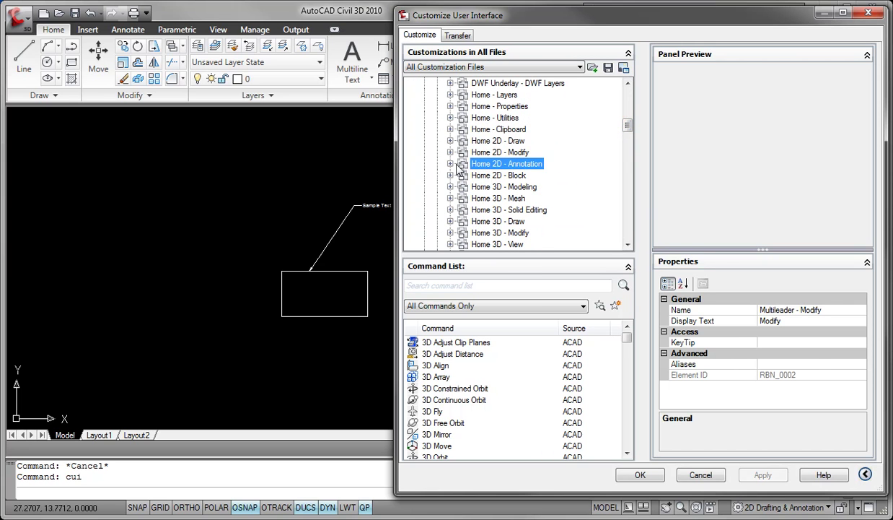
pyautogui.click(755, 110)
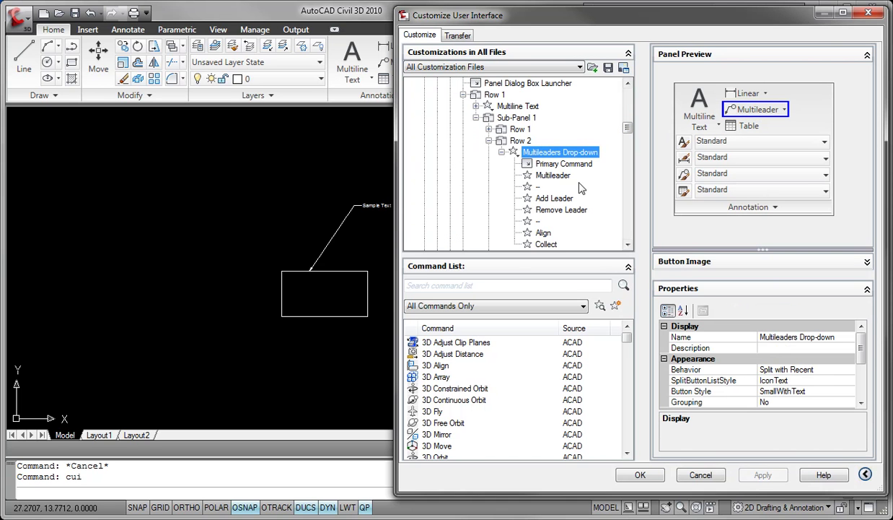
pyautogui.rightClick(546, 245)
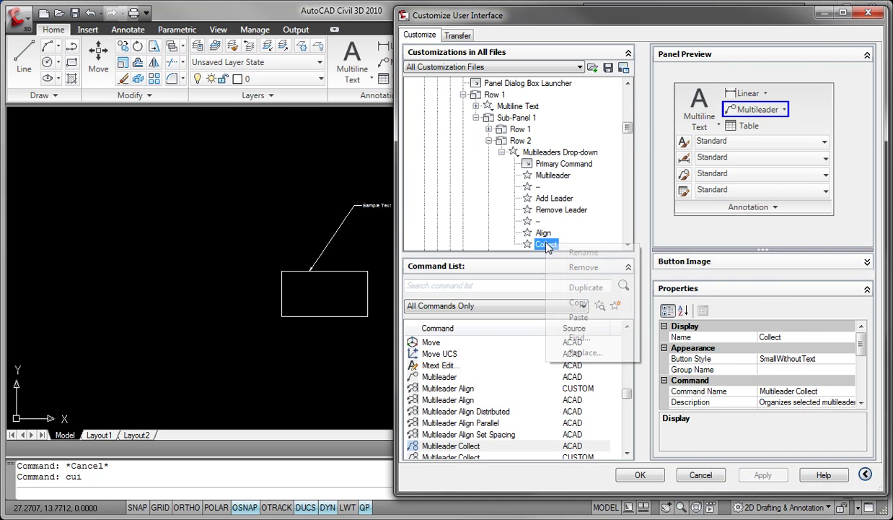
pyautogui.click(593, 302)
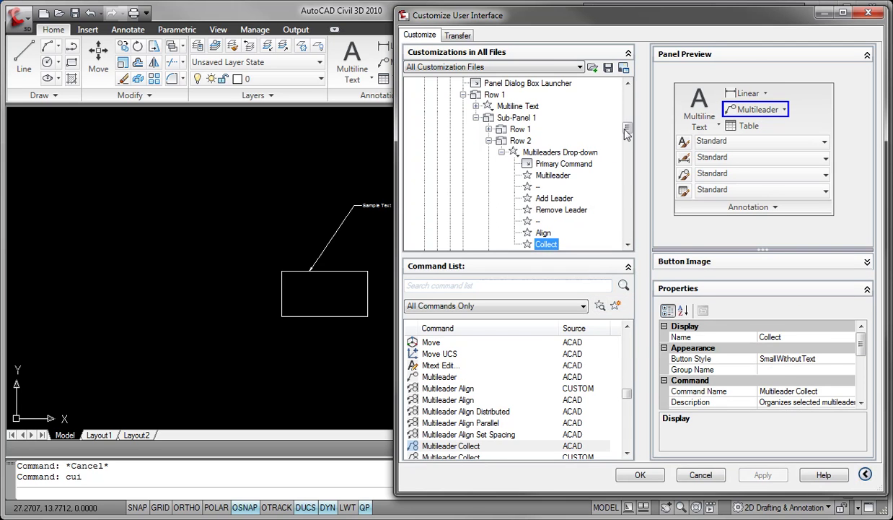
# Paste Collect into Row 1 of the Multileader - Modify panel, after Align.
pyautogui.moveTo(627, 132); pyautogui.dragTo(636, 233)
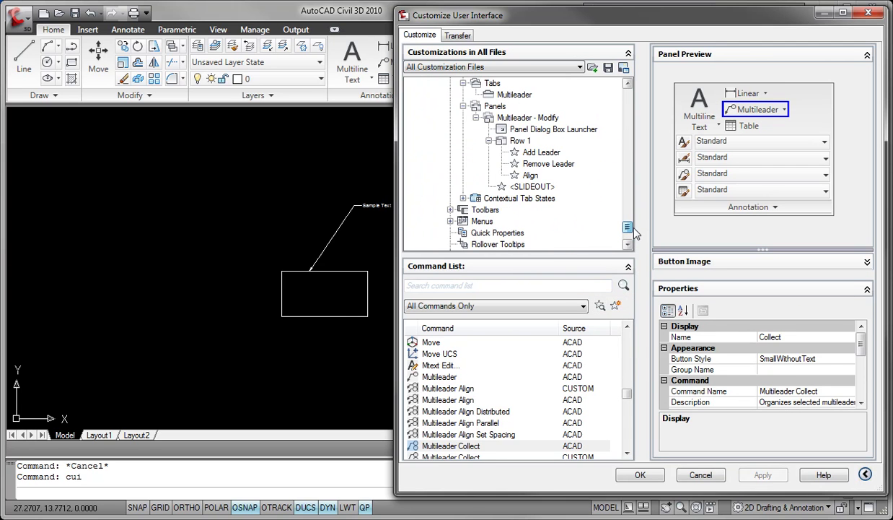
pyautogui.click(517, 142)
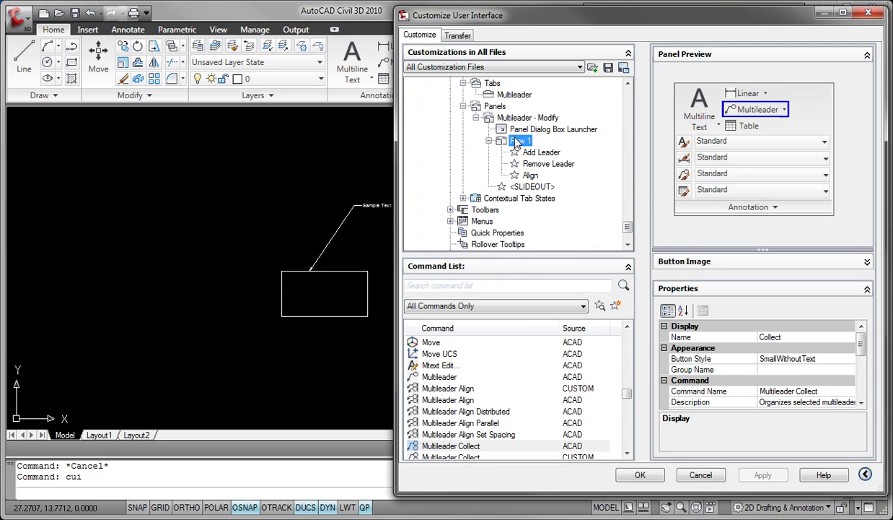
pyautogui.rightClick(517, 142)
pyautogui.click(548, 290)
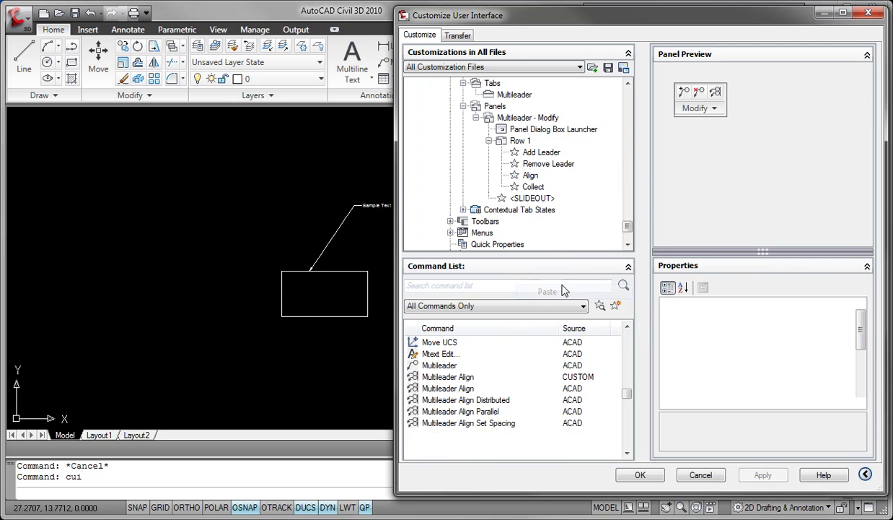
pyautogui.click(533, 187)
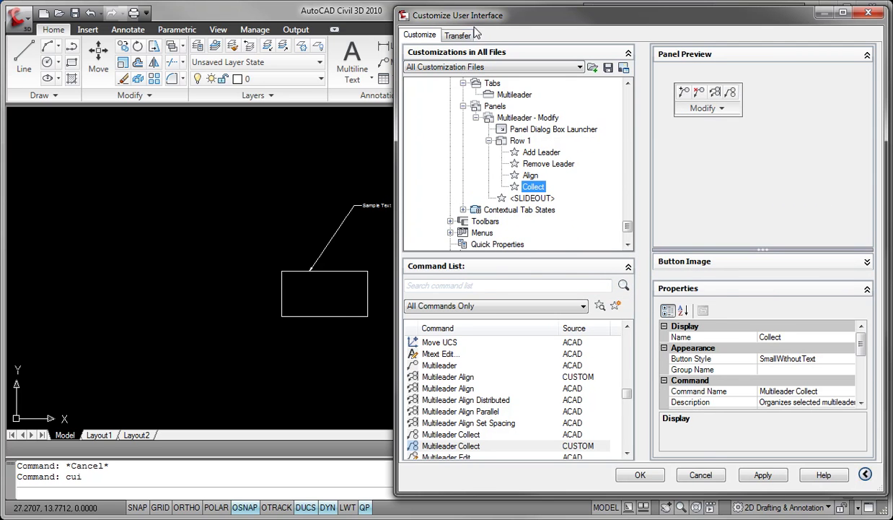
pyautogui.moveTo(460, 15); pyautogui.dragTo(380, 82)
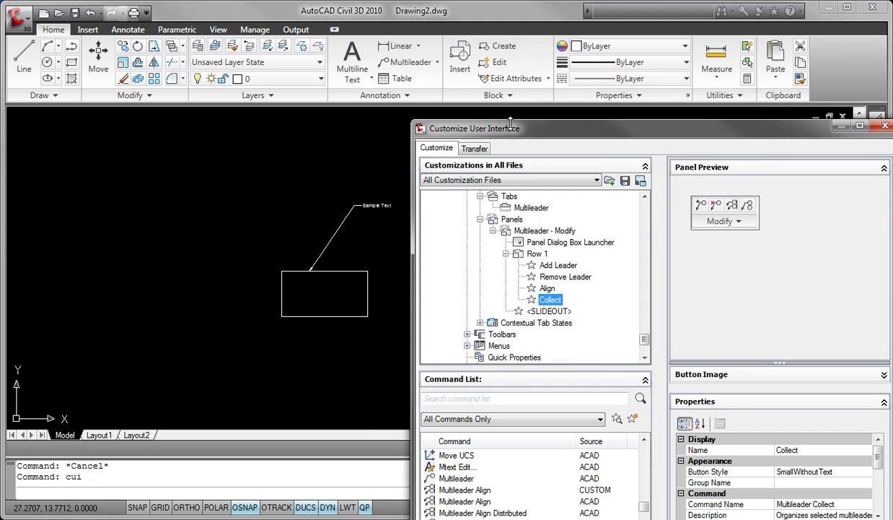
# Place the Multileader - Modify panel on the custom Multileader tab and view the tab's properties.
pyautogui.moveTo(496, 126); pyautogui.dragTo(491, 23)
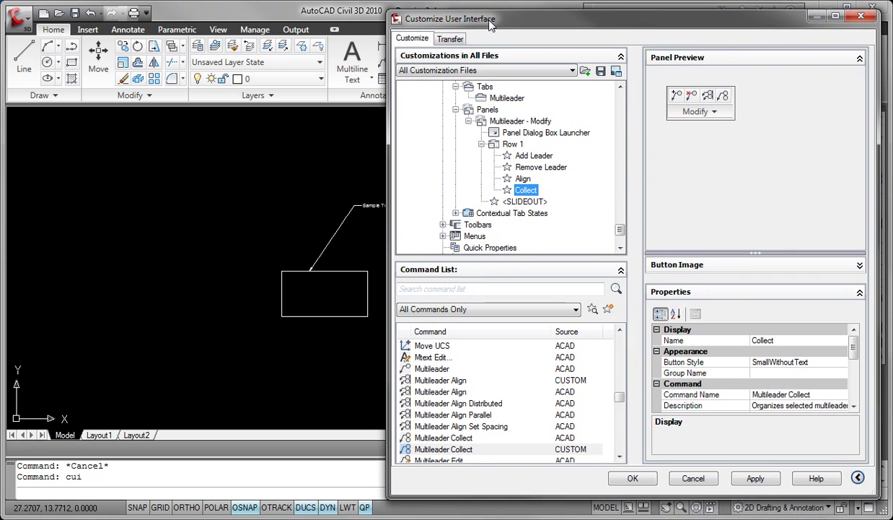
pyautogui.click(502, 121)
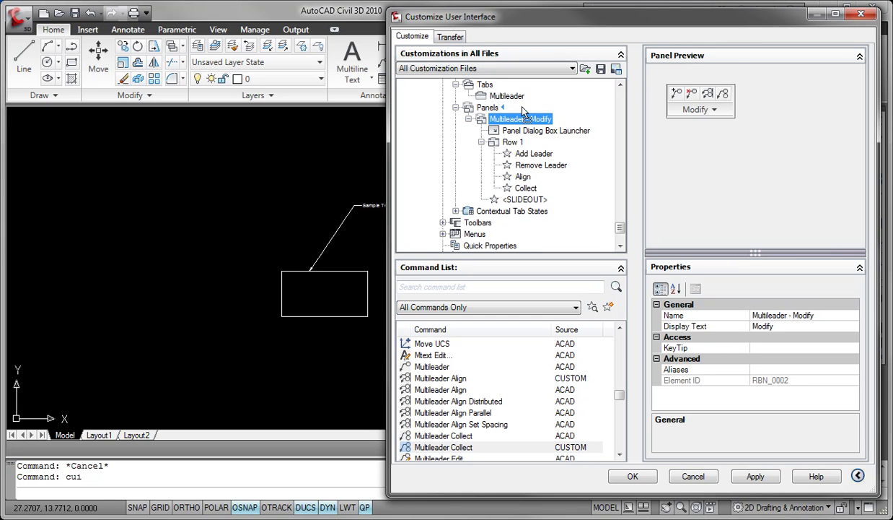
pyautogui.scroll(-2, 523, 141)
pyautogui.click(530, 144)
pyautogui.scroll(2, 514, 144)
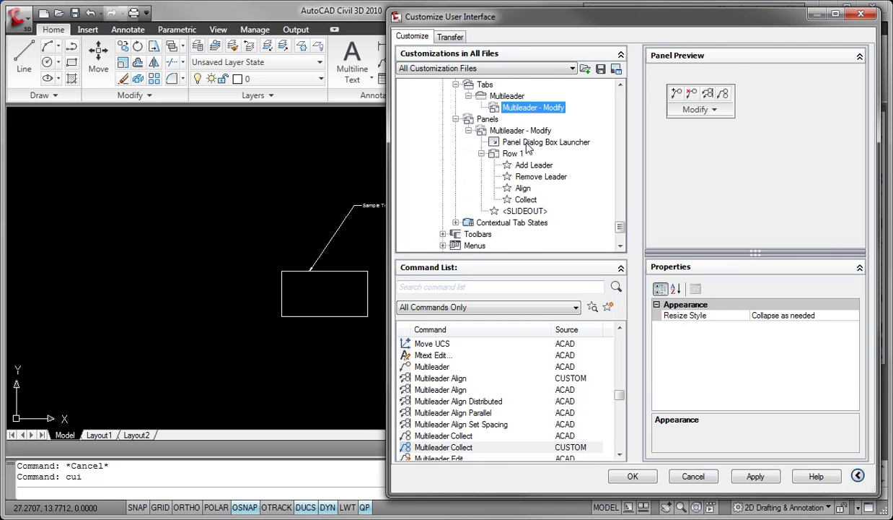
pyautogui.click(469, 131)
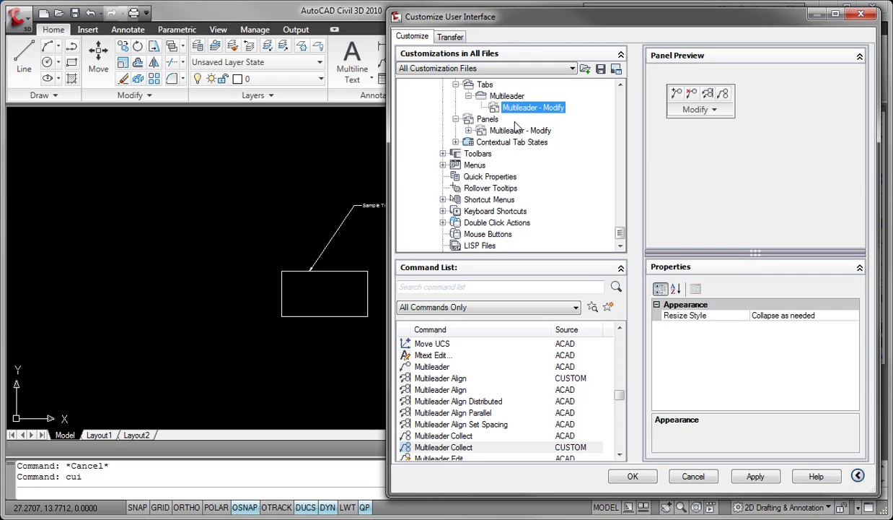
pyautogui.click(477, 98)
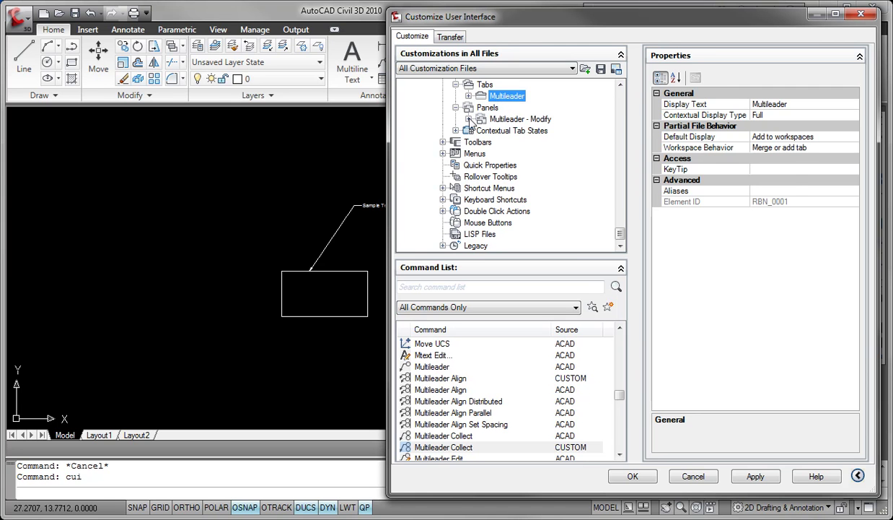
# Expand Contextual Tab States and assign the Multileader tab to 'Multileader - Block selected'.
pyautogui.click(493, 132)
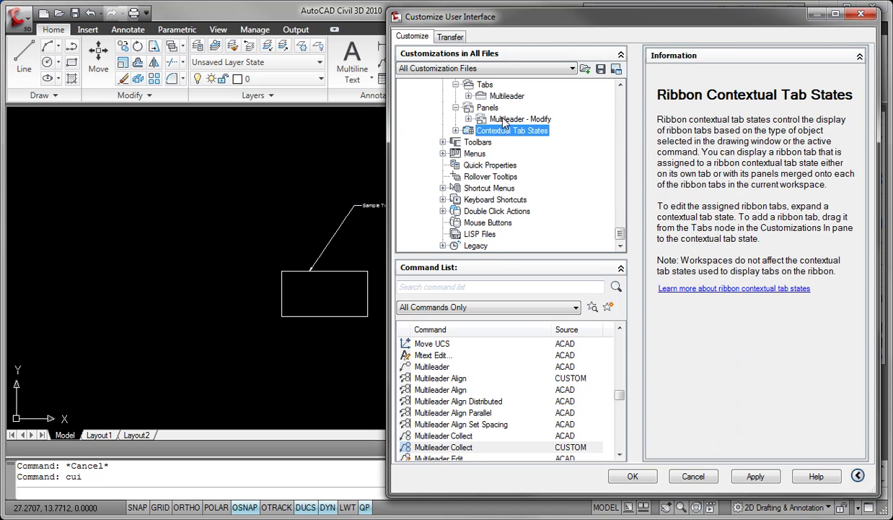
pyautogui.click(456, 132)
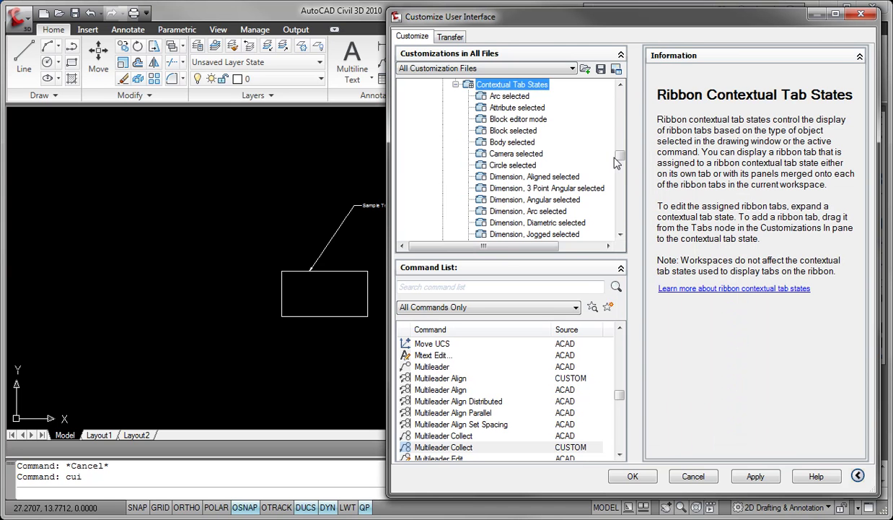
pyautogui.moveTo(620, 159)
pyautogui.mouseDown()
pyautogui.moveTo(621, 150)
pyautogui.moveTo(621, 167)
pyautogui.mouseUp()
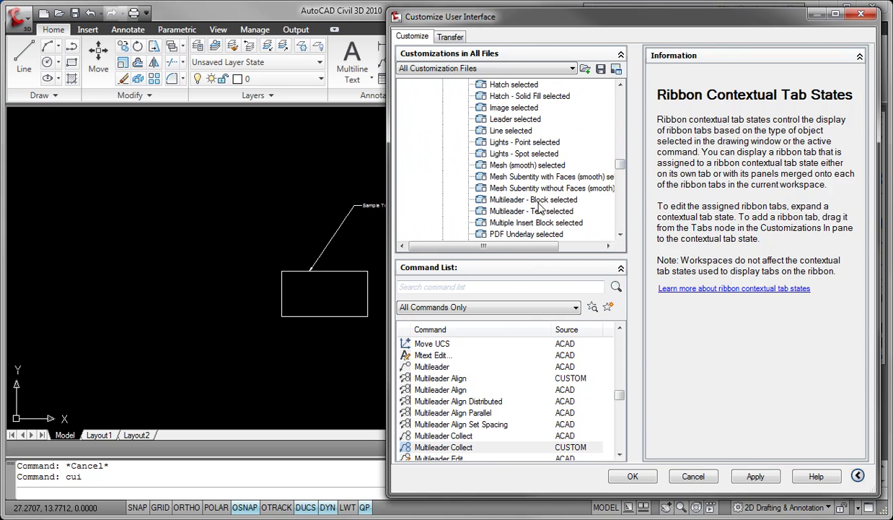
pyautogui.moveTo(620, 165); pyautogui.dragTo(619, 154)
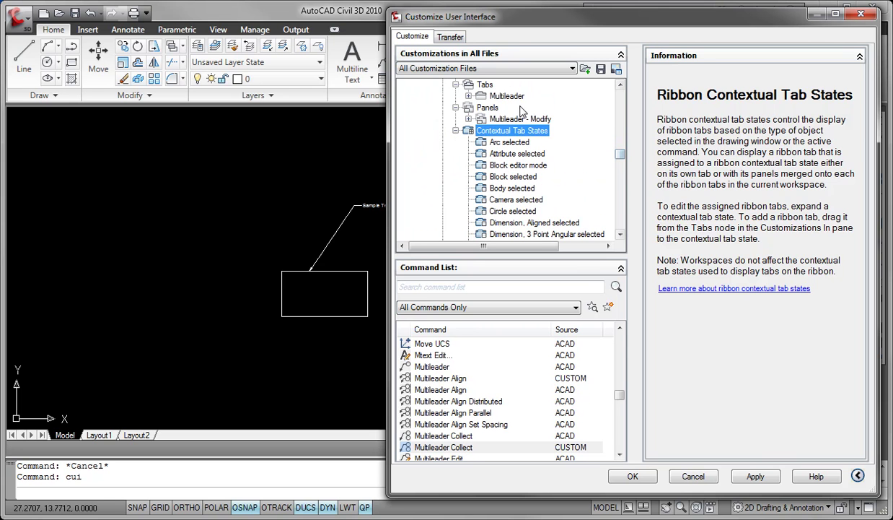
pyautogui.click(503, 99)
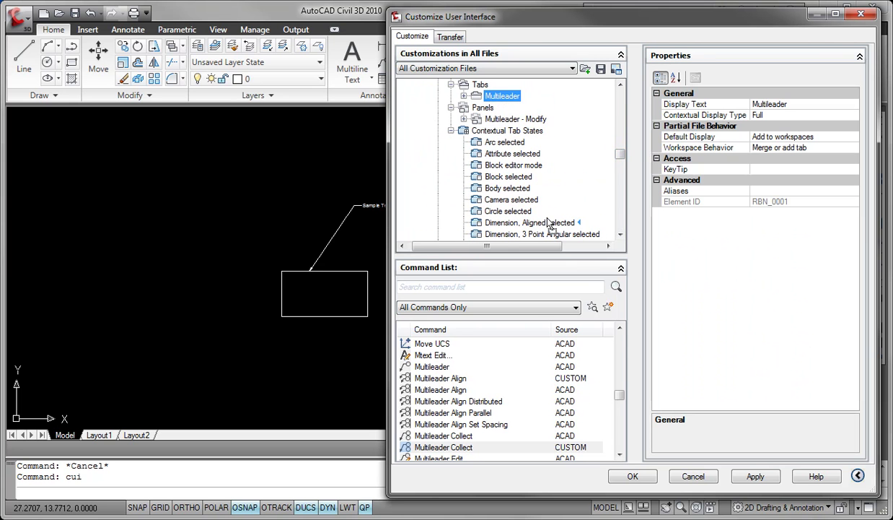
pyautogui.scroll(-3, 534, 223)
pyautogui.scroll(-4, 544, 227)
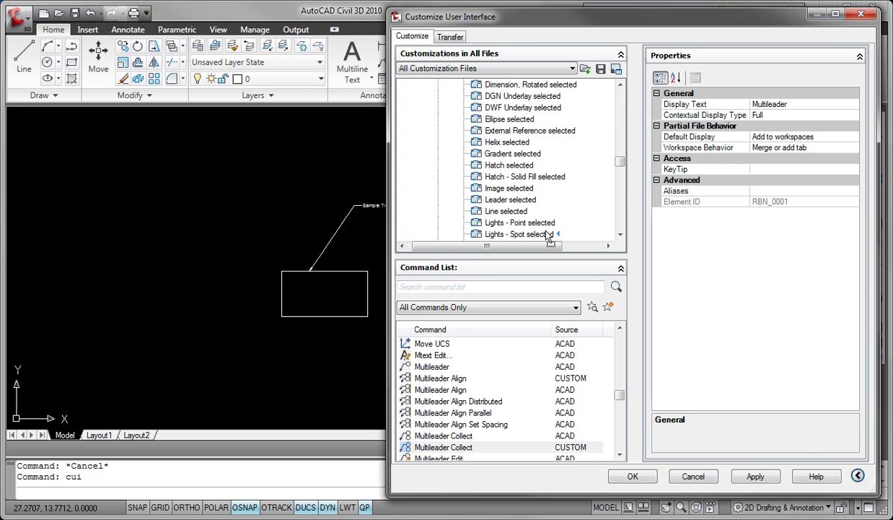
pyautogui.scroll(-4, 535, 224)
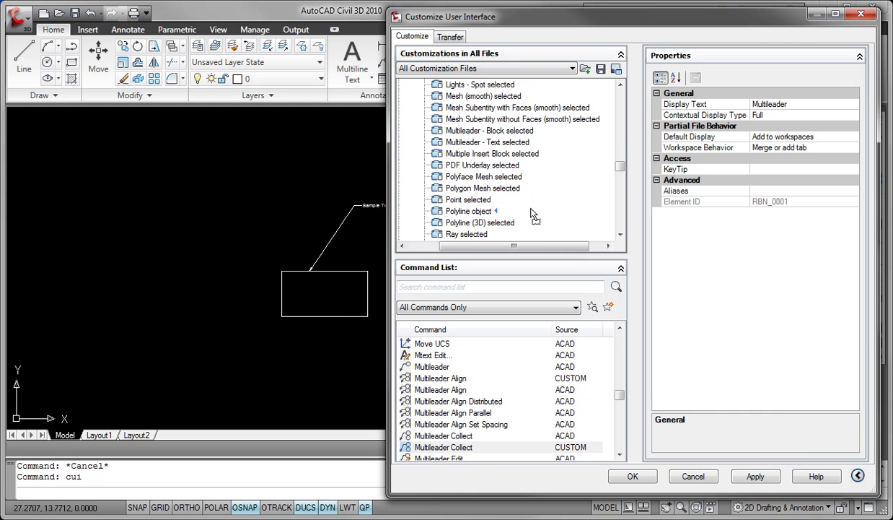
pyautogui.moveTo(528, 146); pyautogui.dragTo(511, 129)
pyautogui.moveTo(618, 168)
pyautogui.mouseDown()
pyautogui.moveTo(625, 106)
pyautogui.moveTo(626, 154)
pyautogui.mouseUp()
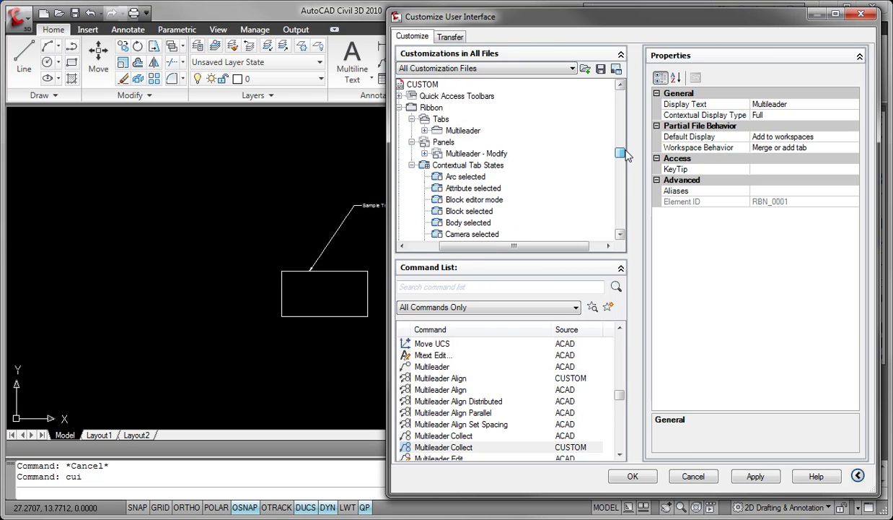
# Drag the Multileader tab onto the 'Multileader - Text selected' contextual tab state.
pyautogui.click(464, 131)
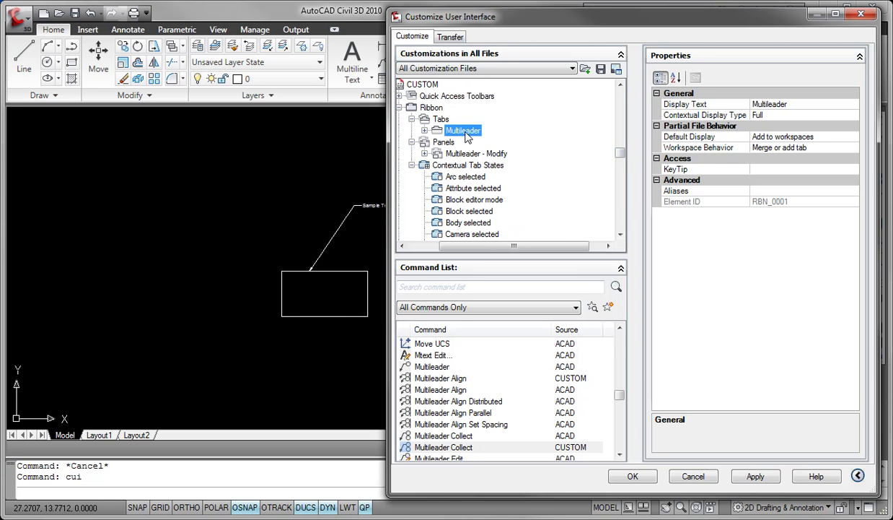
pyautogui.moveTo(467, 134); pyautogui.dragTo(527, 182)
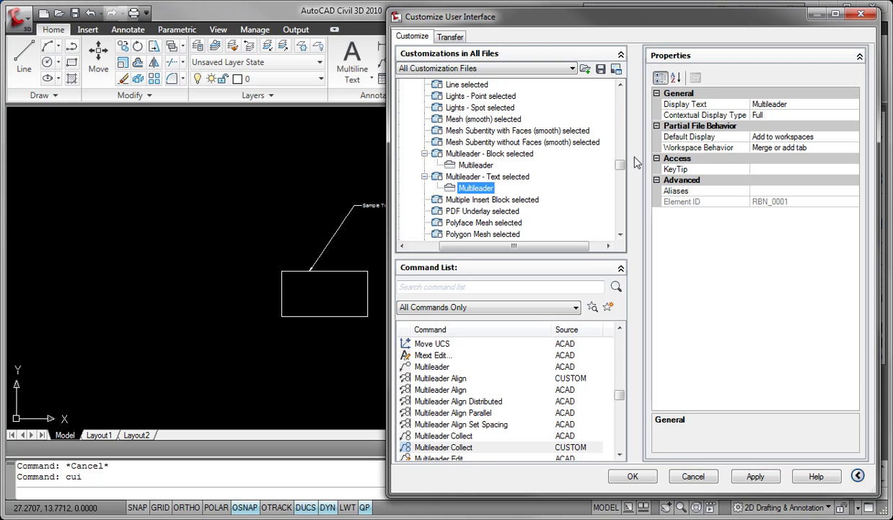
pyautogui.moveTo(620, 164); pyautogui.dragTo(624, 145)
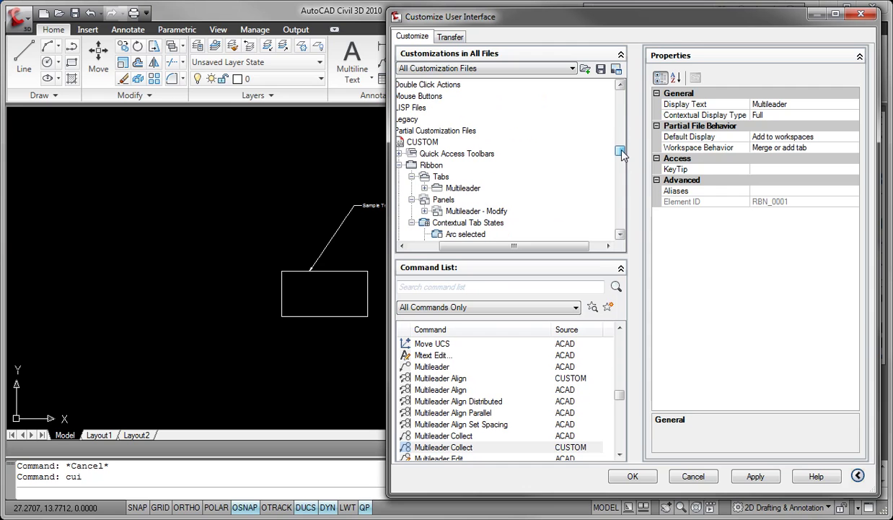
# Preview the Multileader - Modify panel's four commands and check the Multileader tab's display properties.
pyautogui.moveTo(471, 192); pyautogui.dragTo(476, 215)
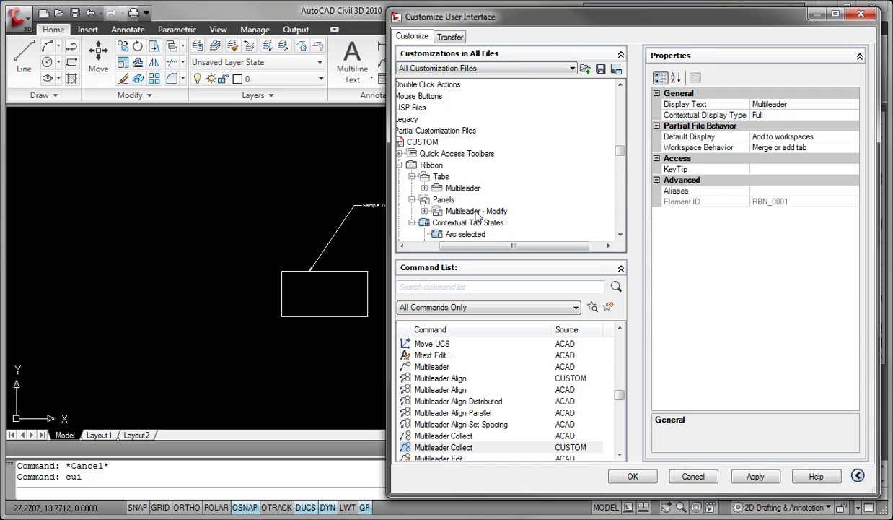
pyautogui.click(473, 212)
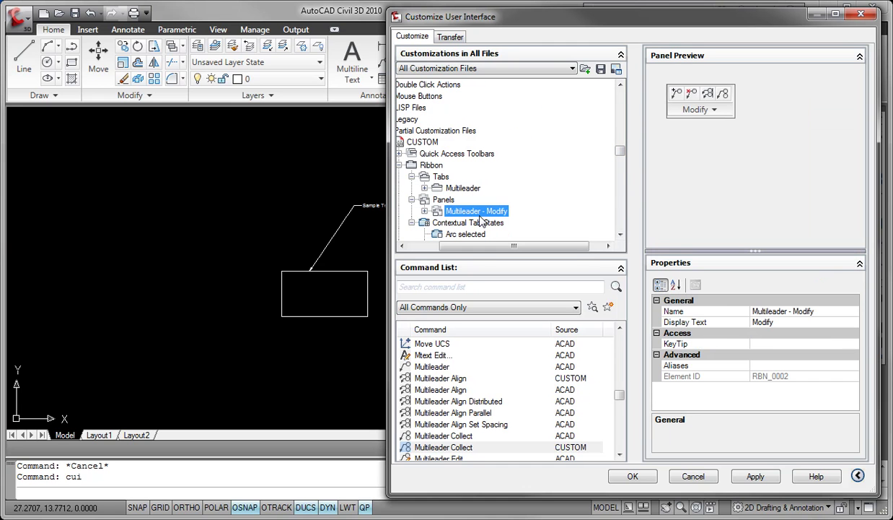
pyautogui.click(425, 211)
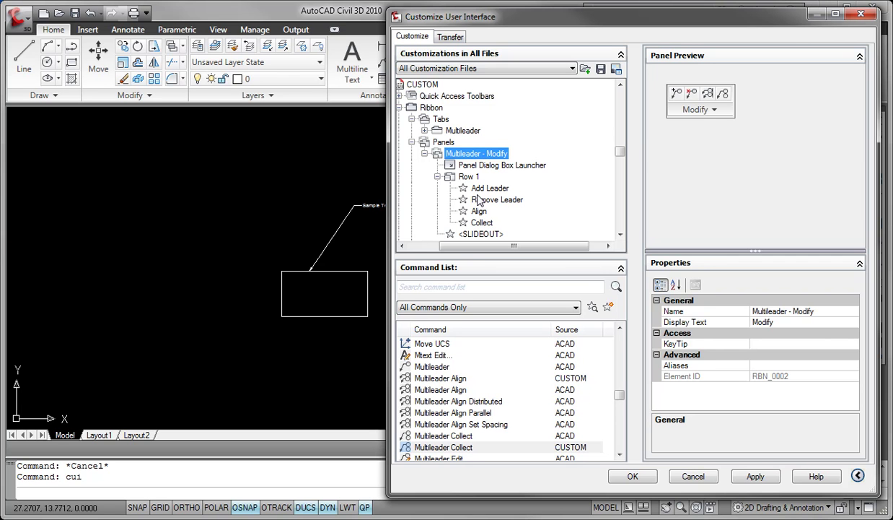
pyautogui.click(455, 131)
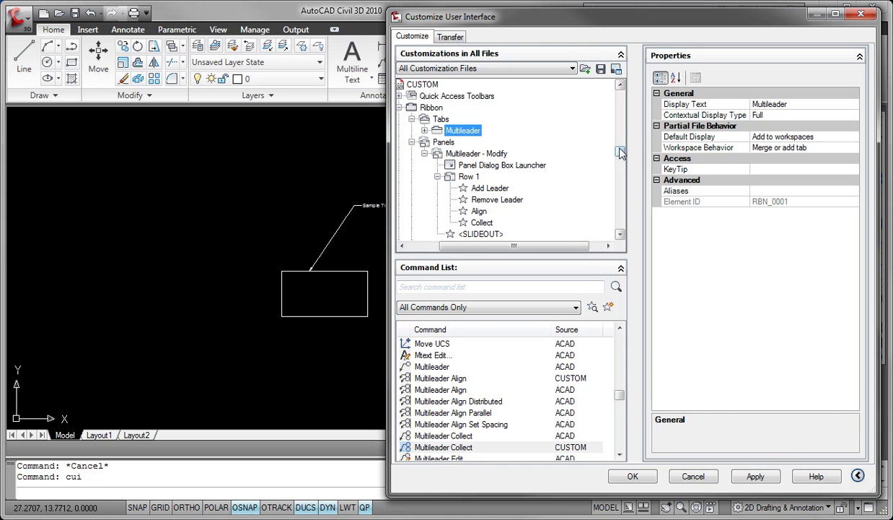
pyautogui.scroll(-10, 599, 225)
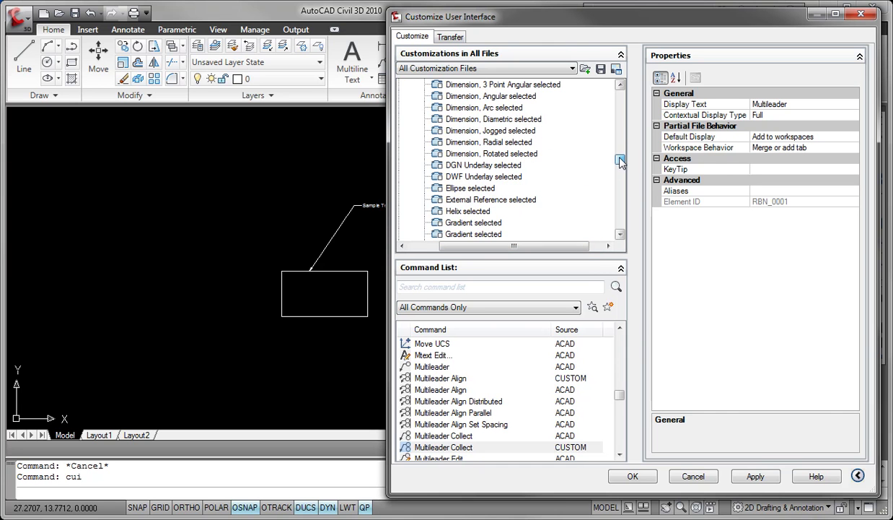
# Apply the CUI changes, then use Add Leader to attach a Nearest-snapped leader to the box's top edge.
pyautogui.click(628, 475)
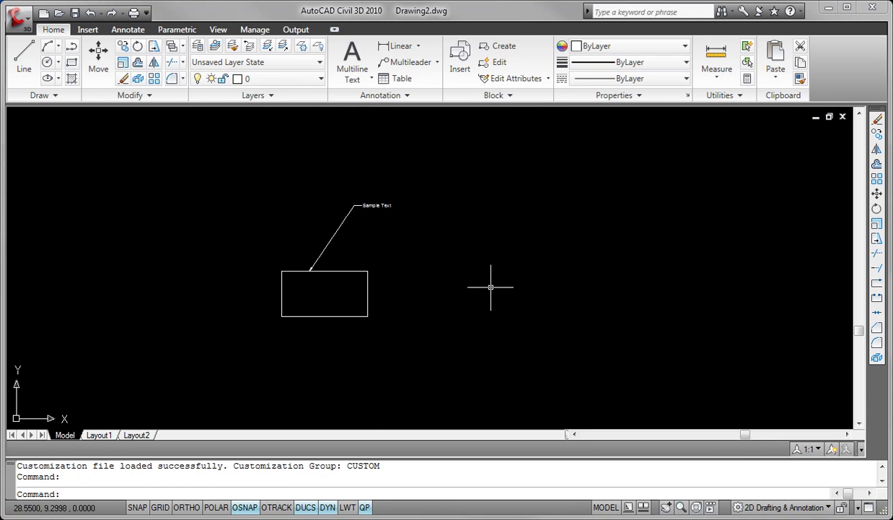
pyautogui.click(337, 233)
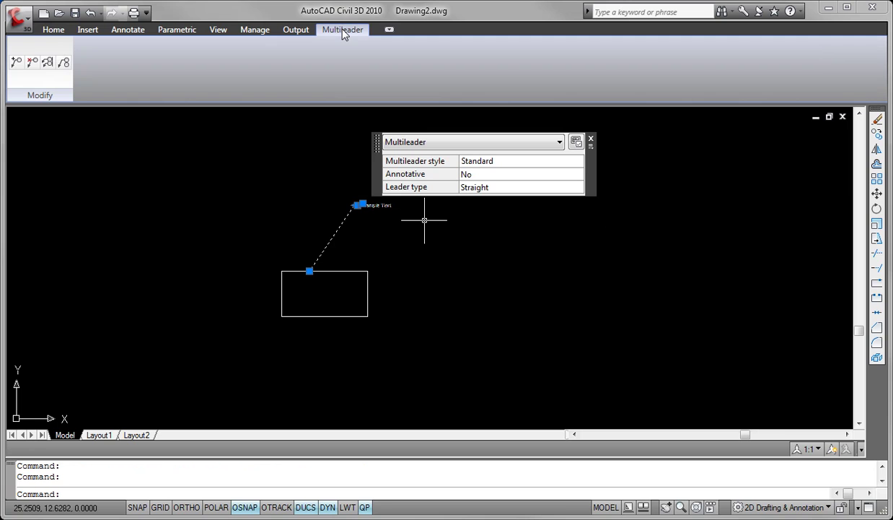
pyautogui.click(16, 64)
pyautogui.write('ne')
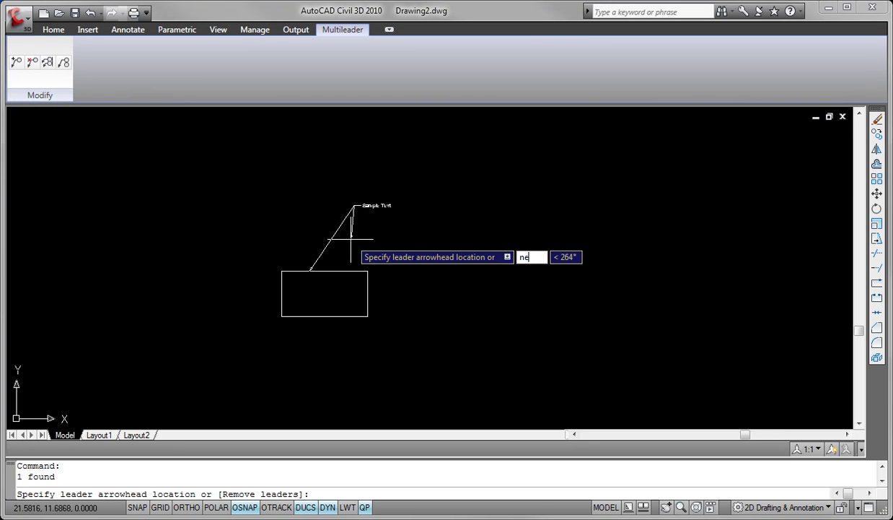
pyautogui.write('a')
pyautogui.press('Return')
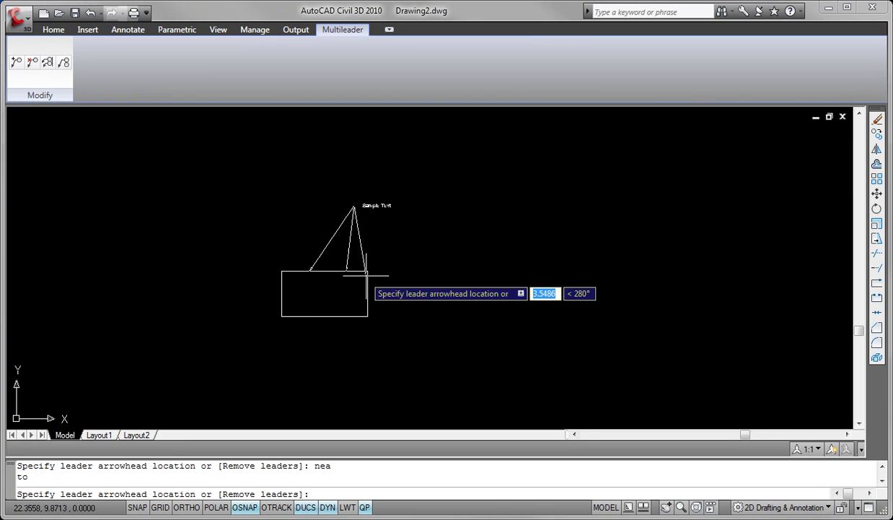
pyautogui.click(368, 271)
pyautogui.press('Escape')
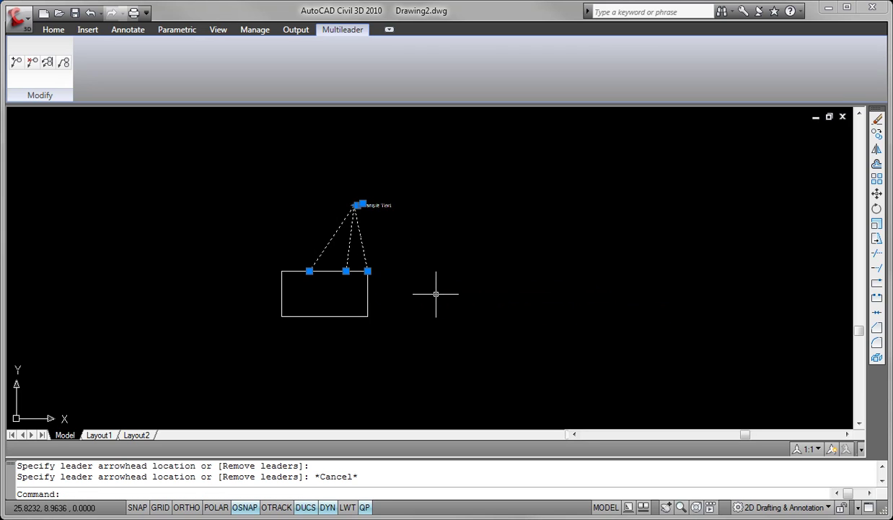